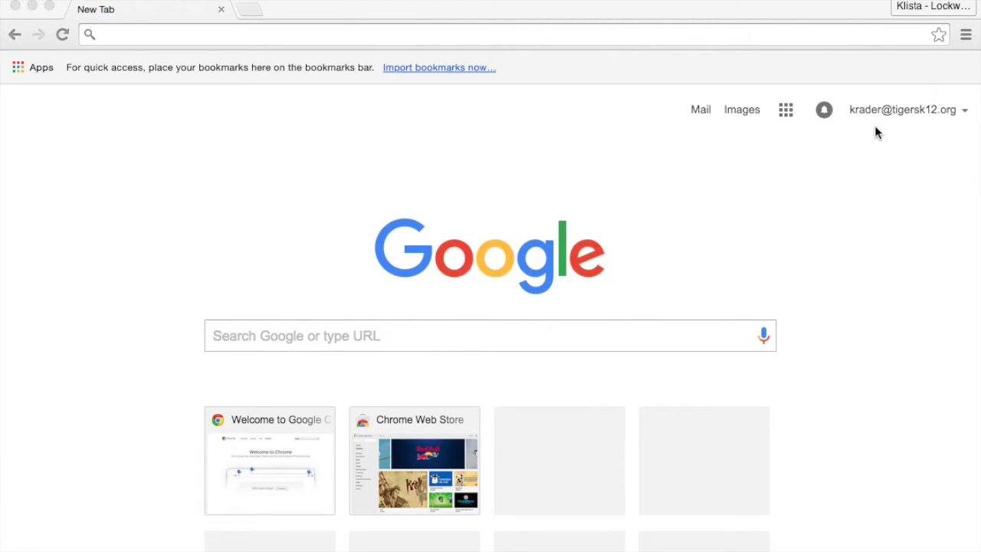
Open the Google Classroom site at classroom.google.com.
{"action": "left_click", "coordinate": [144, 33]}
{"action": "type", "text": "cla"}
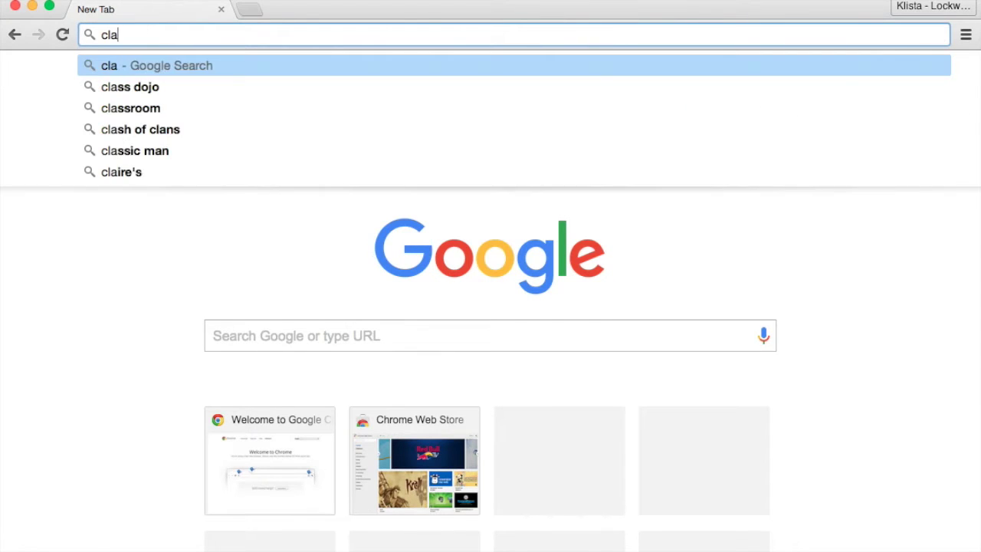
{"action": "type", "text": "ssroom.google.com"}
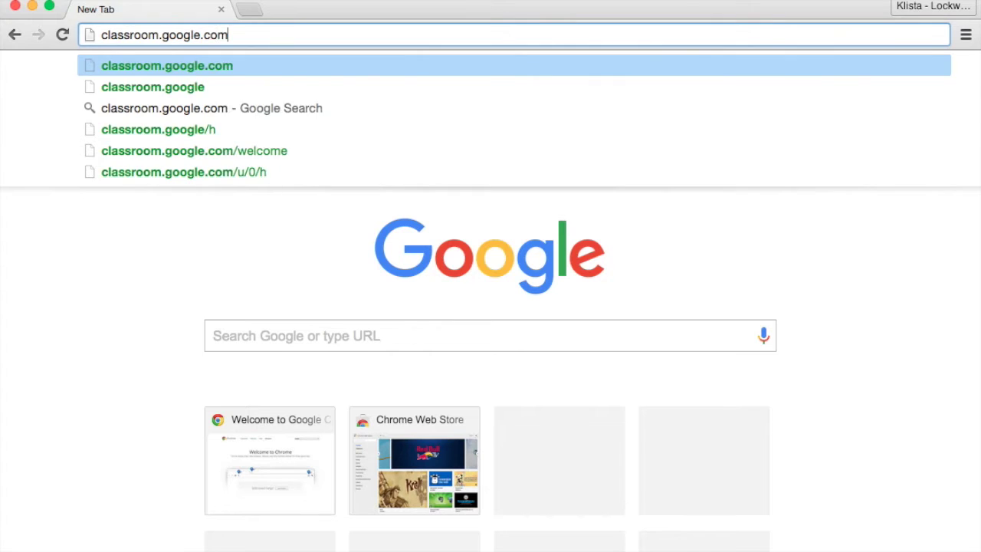
{"action": "key", "text": "Return"}
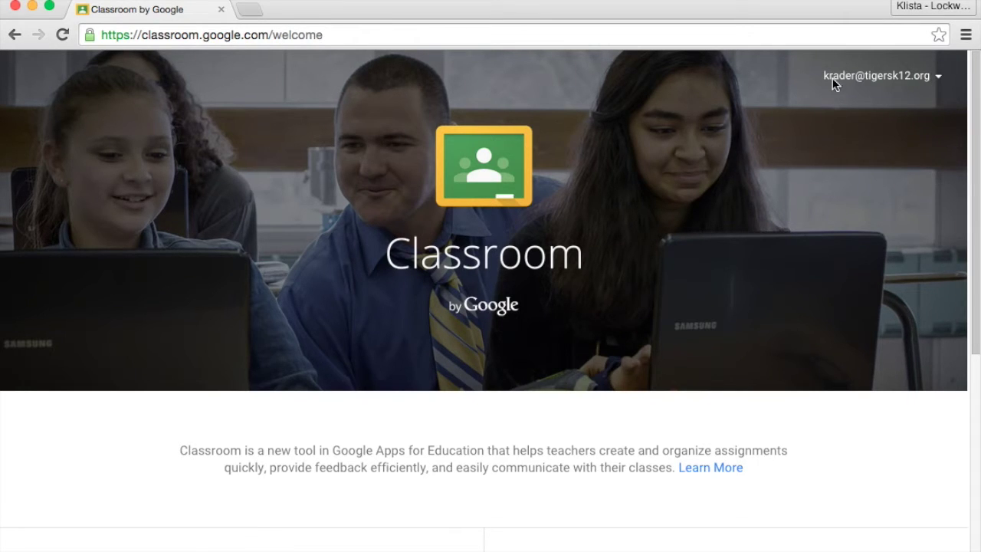
Get started in Classroom with the Teacher role for the signed-in account.
{"action": "scroll", "coordinate": [203, 407], "scroll_direction": "down", "scroll_amount": 5}
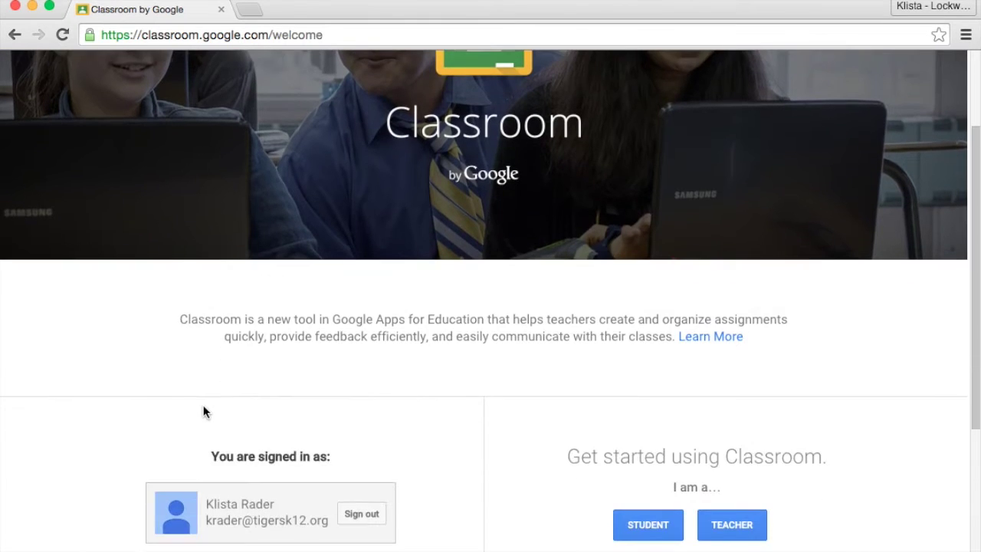
{"action": "scroll", "coordinate": [552, 453], "scroll_direction": "down", "scroll_amount": 1}
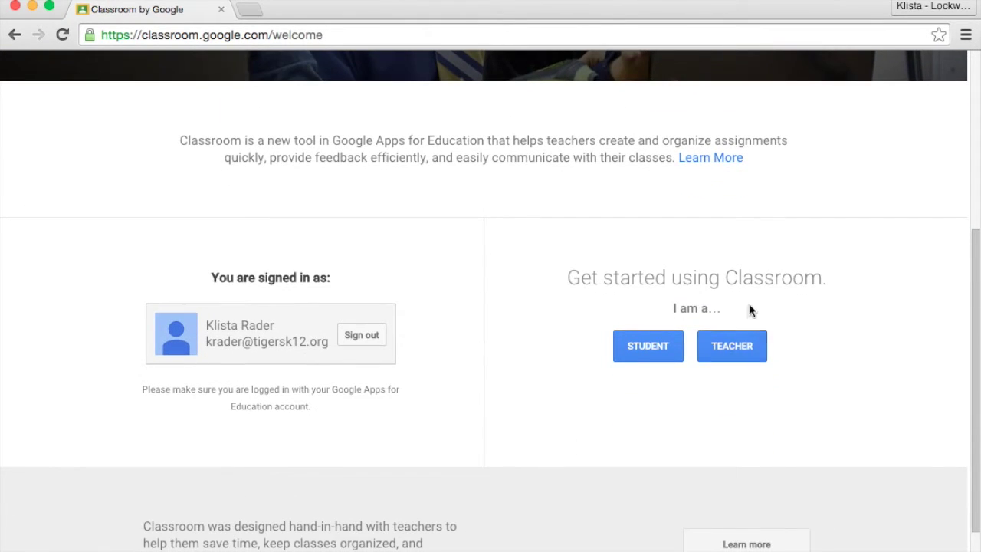
{"action": "left_click", "coordinate": [733, 346]}
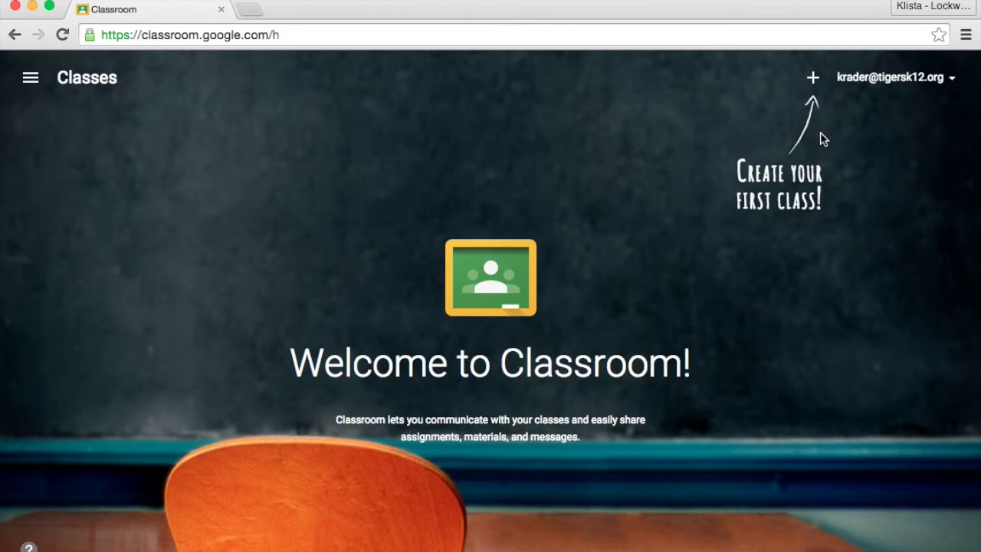
Create a class named "Group 1" with section 1.
{"action": "left_click", "coordinate": [813, 79]}
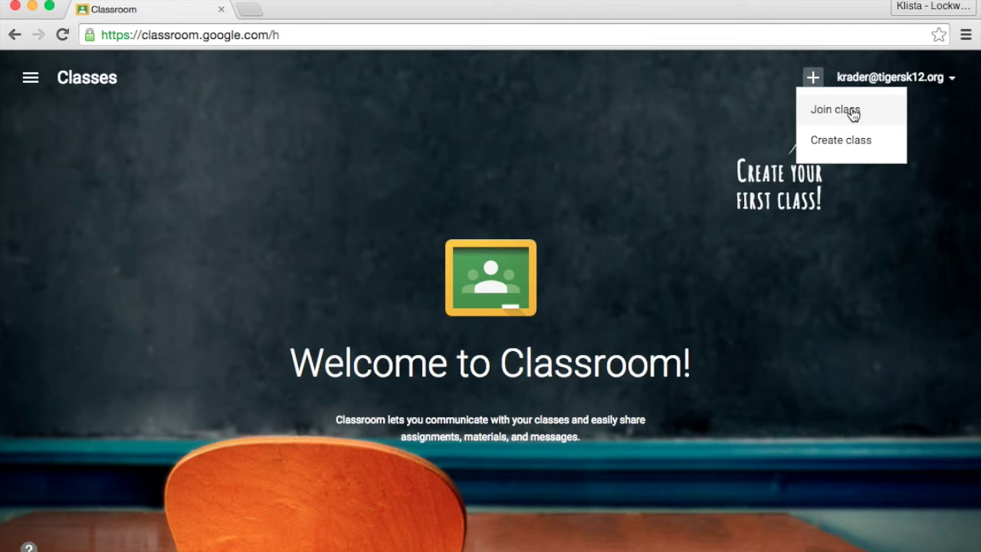
{"action": "left_click", "coordinate": [859, 146]}
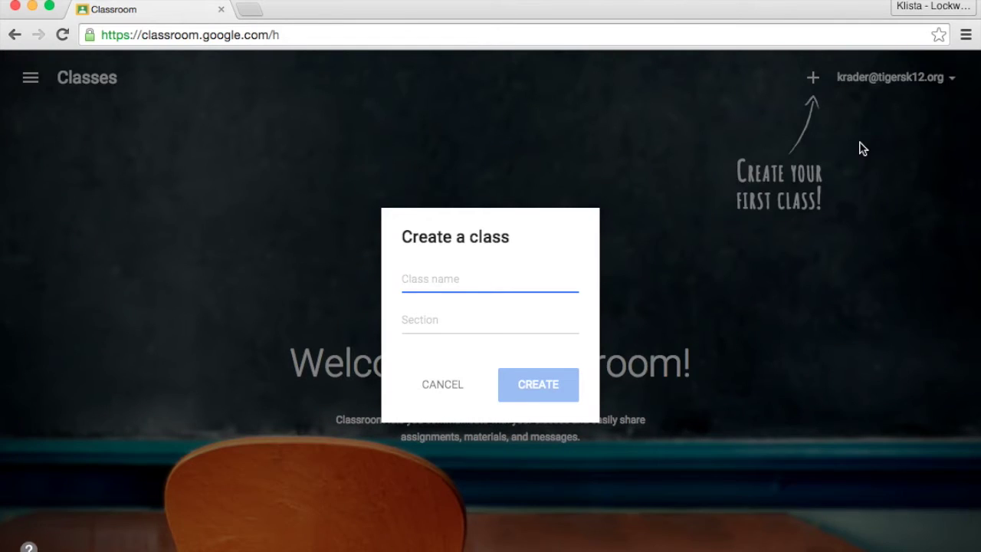
{"action": "type", "text": "Group 1"}
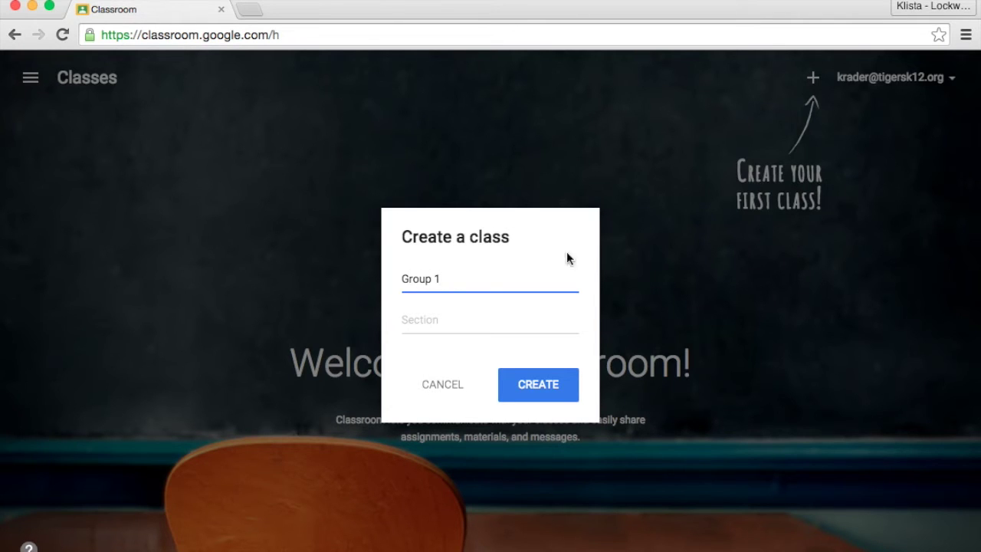
{"action": "left_click", "coordinate": [454, 318]}
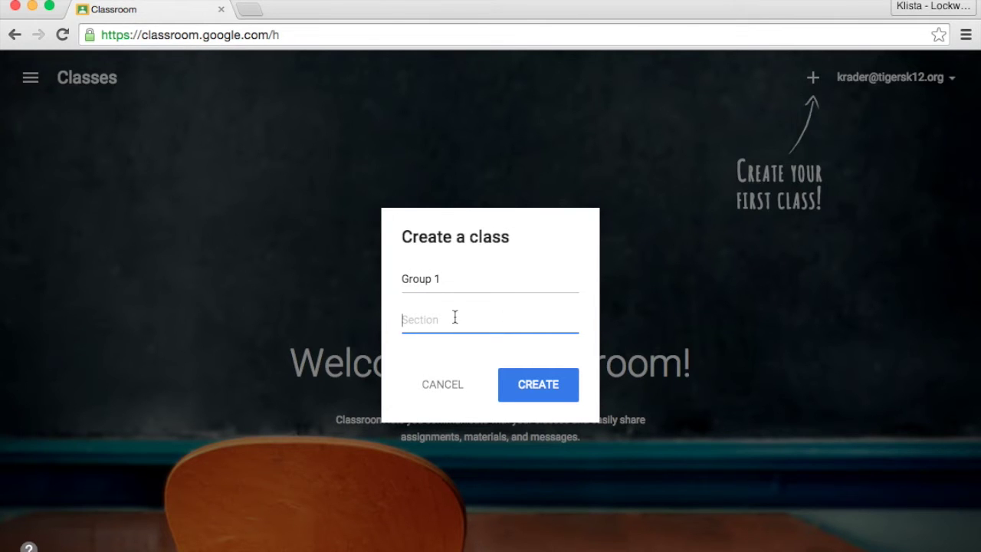
{"action": "type", "text": "1"}
{"action": "left_click", "coordinate": [541, 383]}
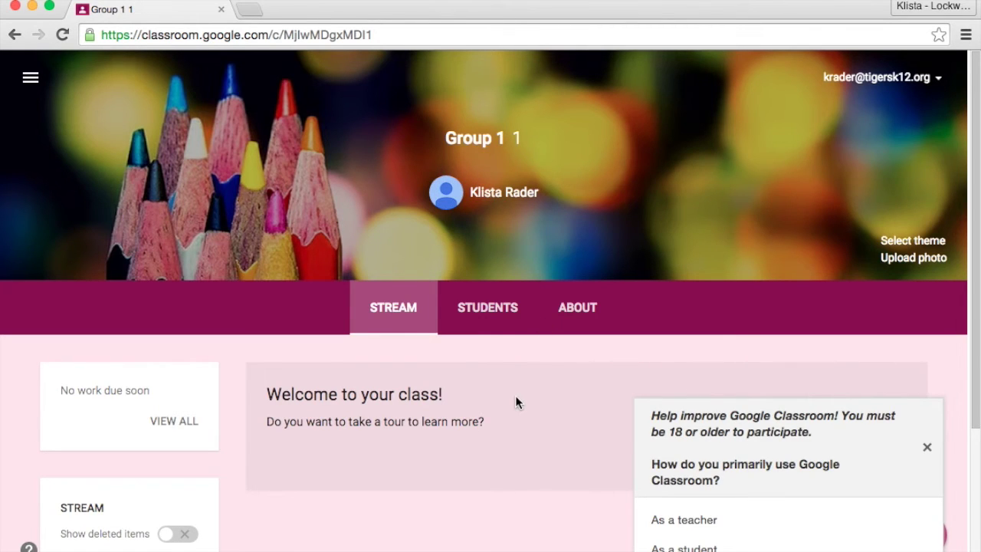
Dismiss the Classroom usage survey and look over the new class's stream page.
{"action": "left_click", "coordinate": [927, 447]}
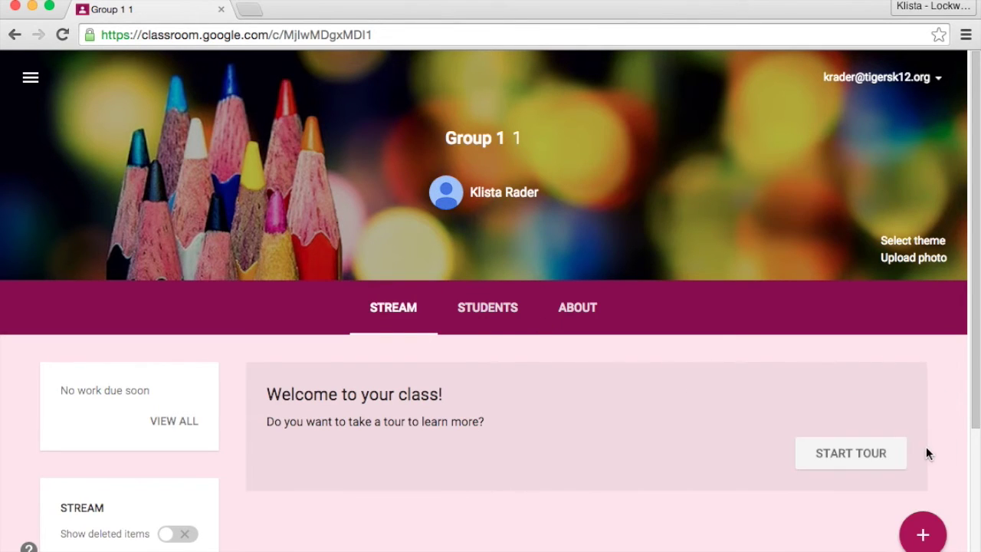
{"action": "scroll", "coordinate": [374, 461], "scroll_direction": "down", "scroll_amount": 2}
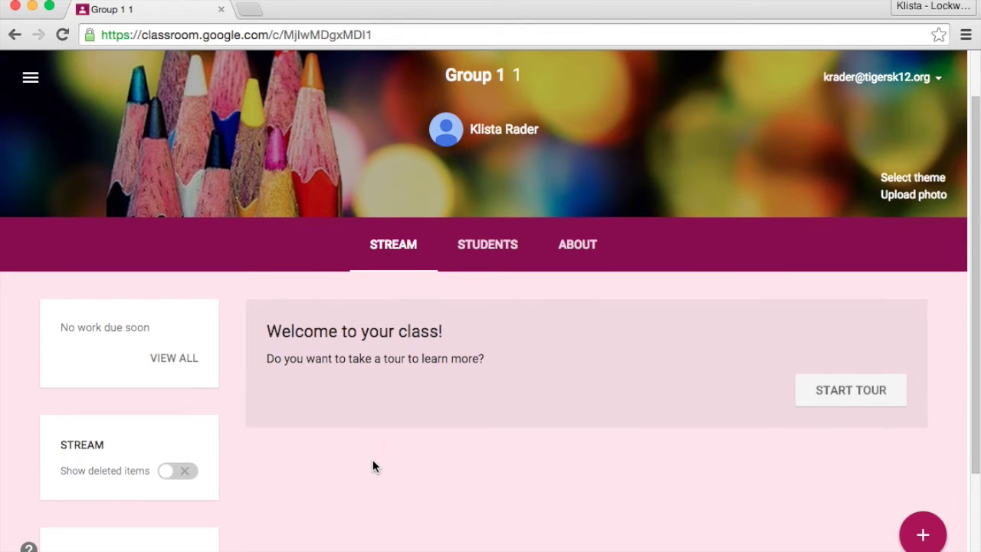
{"action": "scroll", "coordinate": [372, 463], "scroll_direction": "down", "scroll_amount": 2}
{"action": "scroll", "coordinate": [372, 464], "scroll_direction": "up", "scroll_amount": 3}
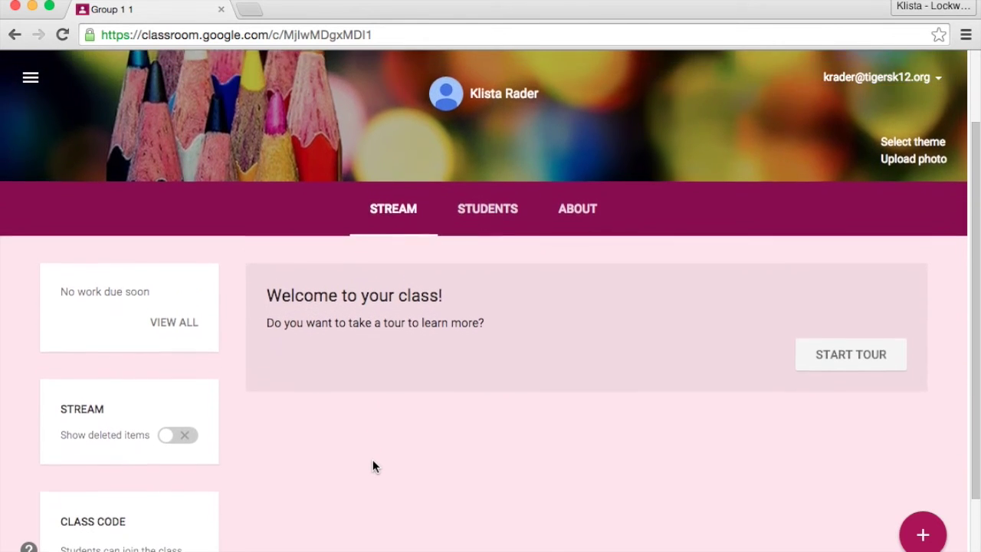
{"action": "scroll", "coordinate": [372, 459], "scroll_direction": "up", "scroll_amount": 1}
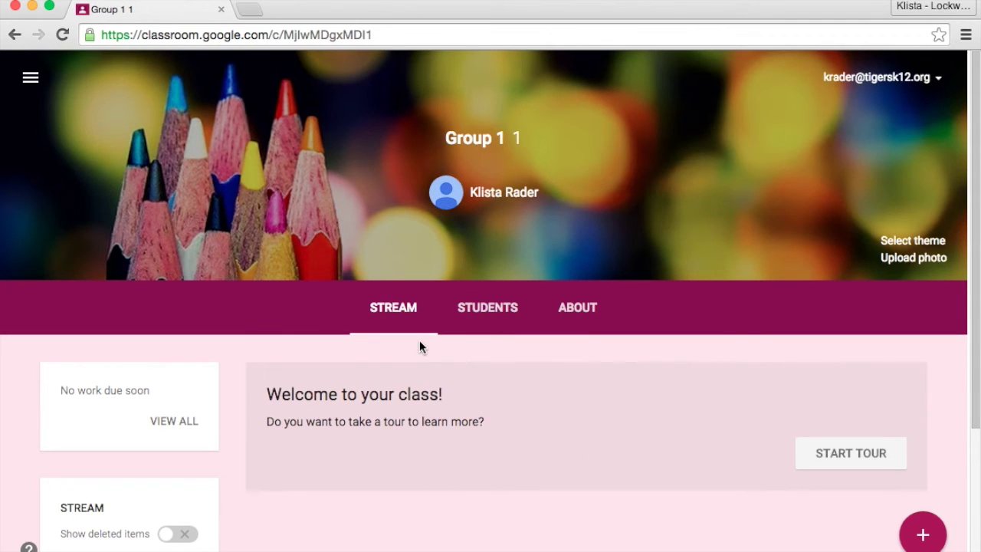
View the class's Students page and its student invitation dialog, dismissing the permissions tip and closing the dialog without inviting anyone.
{"action": "left_click", "coordinate": [483, 308]}
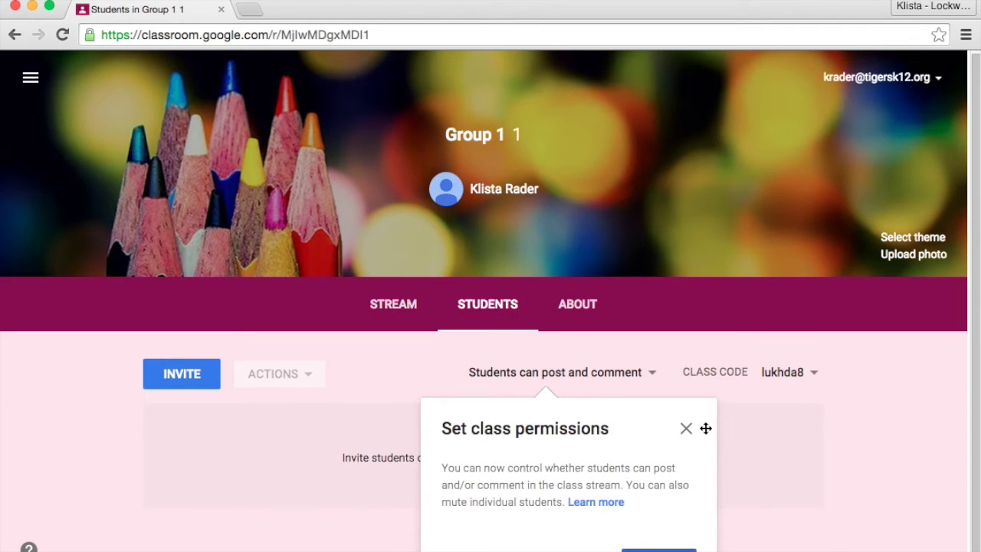
{"action": "left_click", "coordinate": [687, 428]}
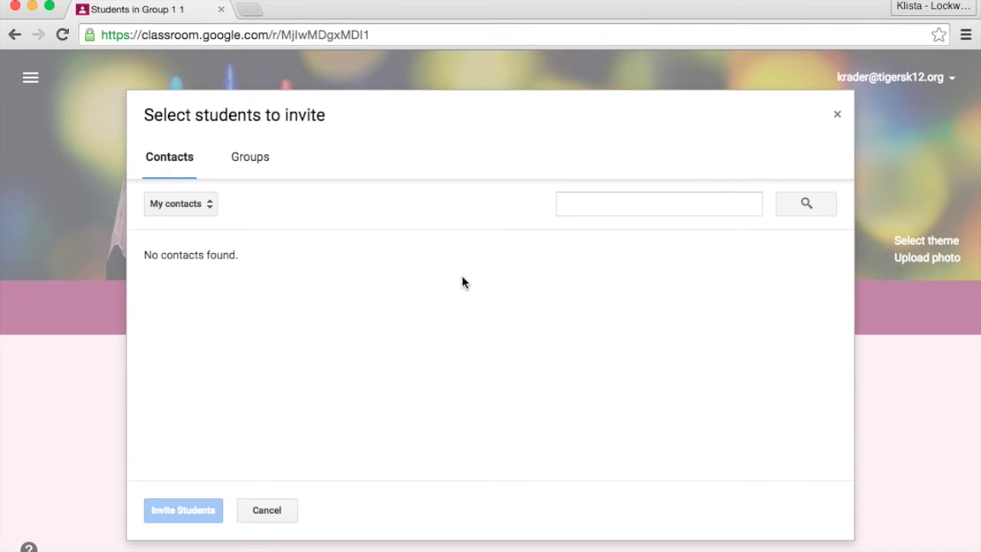
{"action": "left_click", "coordinate": [837, 117]}
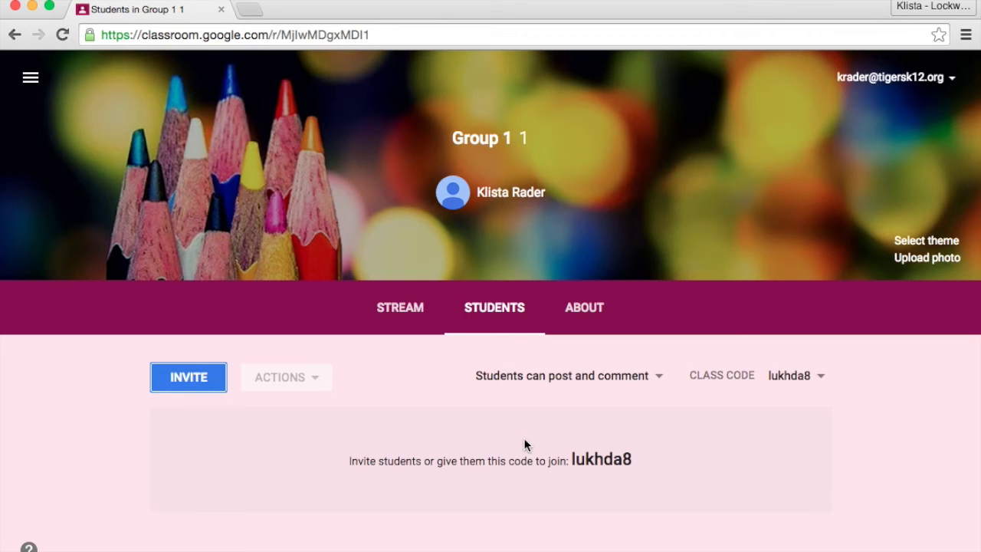
Look over the class's About page and its optional information fields, dismissing the class overview tip.
{"action": "left_click", "coordinate": [583, 314]}
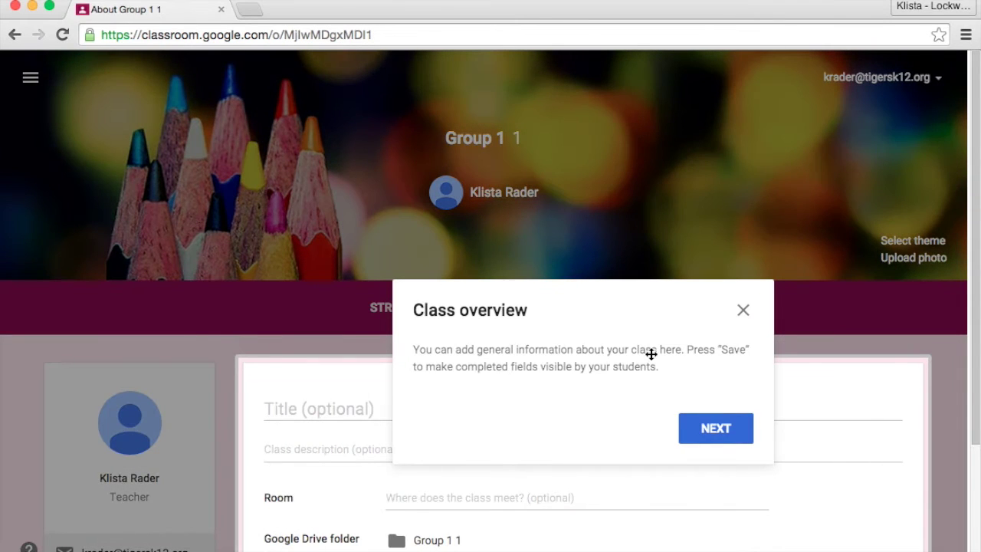
{"action": "left_click", "coordinate": [745, 311]}
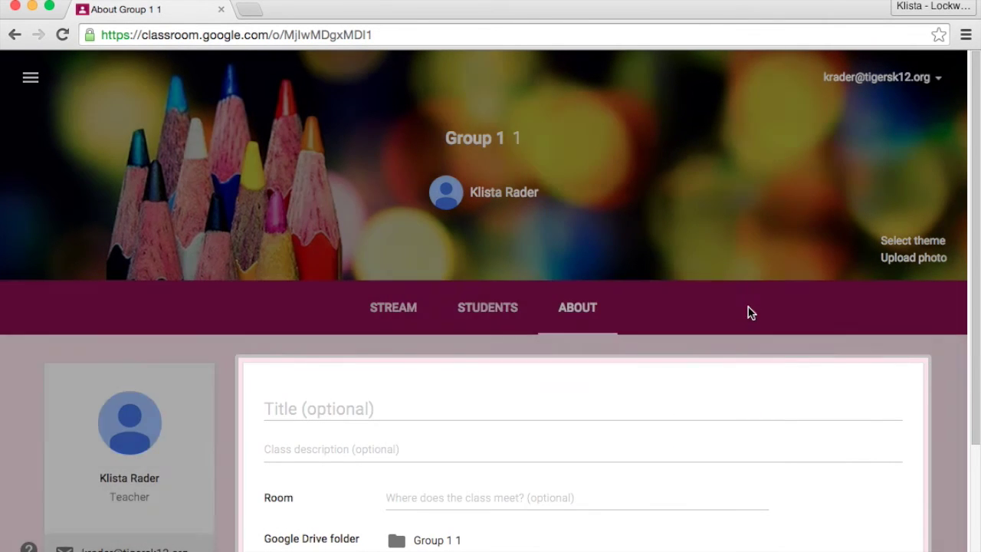
{"action": "scroll", "coordinate": [712, 410], "scroll_direction": "down", "scroll_amount": 2}
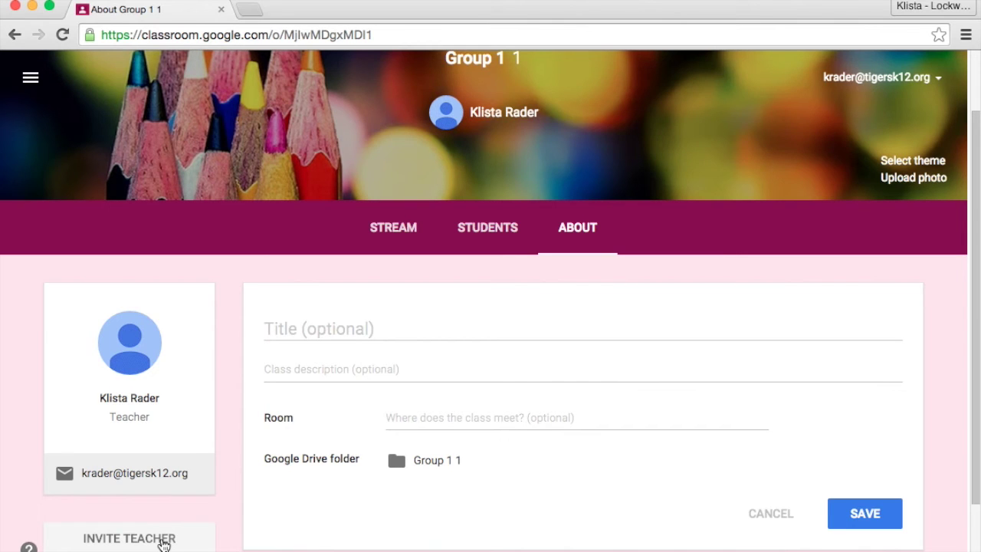
{"action": "scroll", "coordinate": [679, 395], "scroll_direction": "up", "scroll_amount": 3}
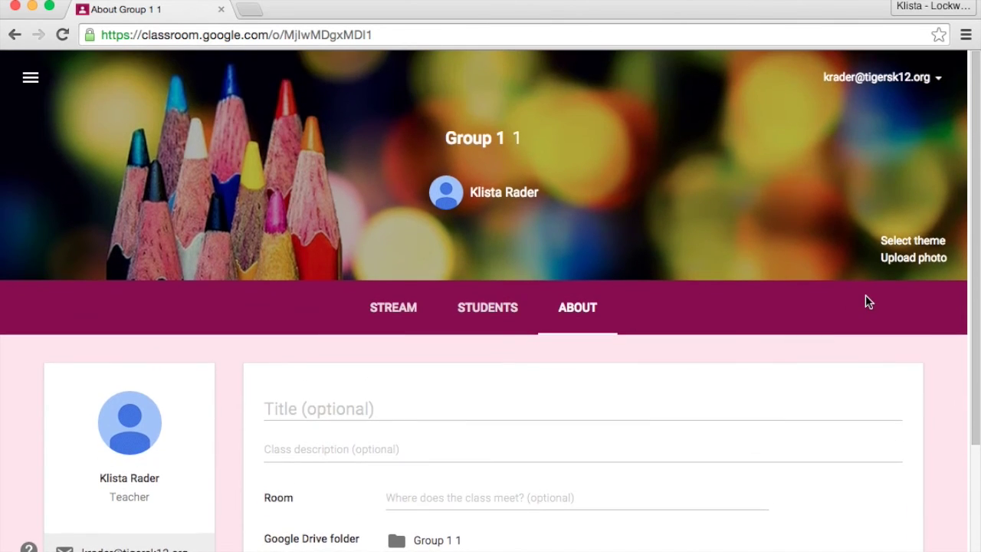
Change the class theme to the gray cobblestone paving image from the gallery.
{"action": "left_click", "coordinate": [905, 242]}
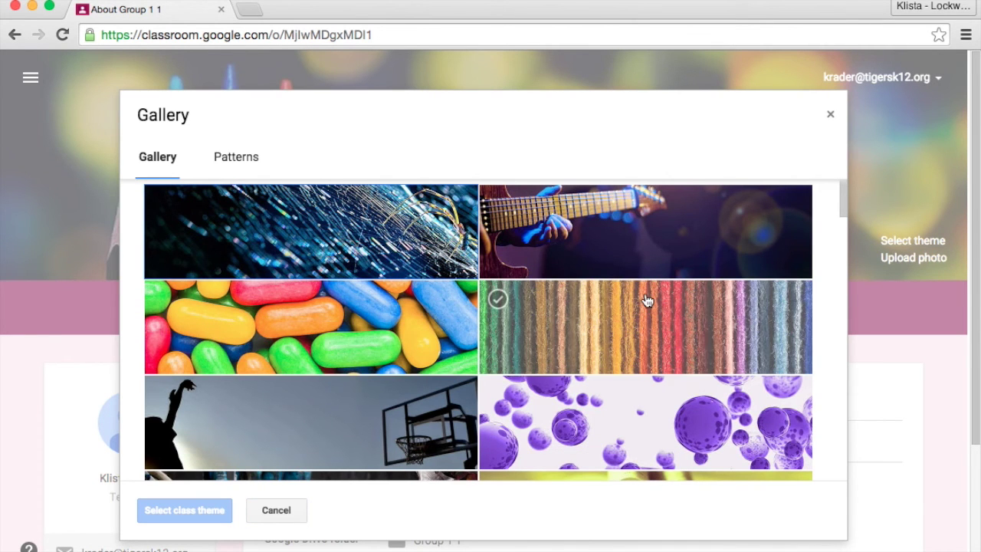
{"action": "scroll", "coordinate": [646, 300], "scroll_direction": "down", "scroll_amount": 5}
{"action": "scroll", "coordinate": [642, 306], "scroll_direction": "down", "scroll_amount": 5}
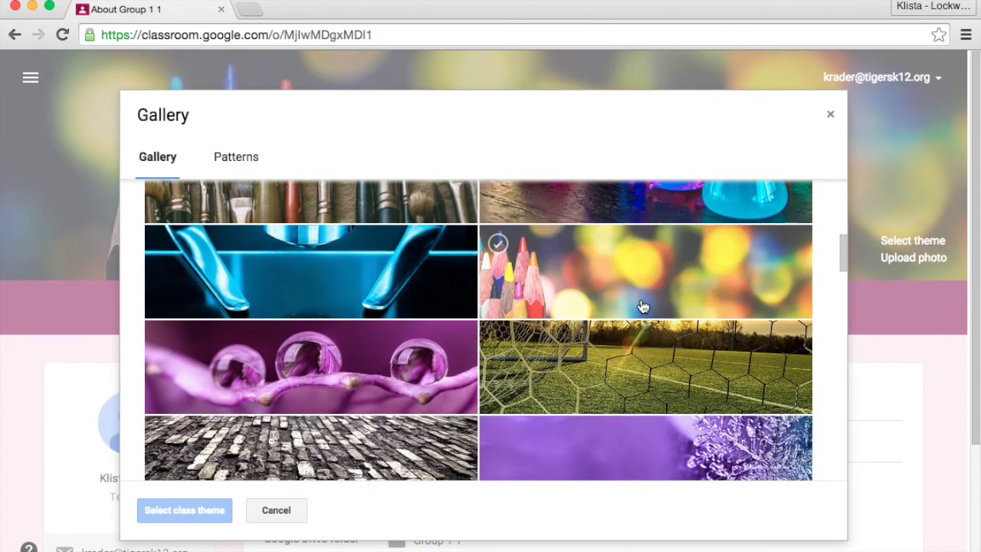
{"action": "scroll", "coordinate": [642, 306], "scroll_direction": "down", "scroll_amount": 2}
{"action": "left_click", "coordinate": [375, 369]}
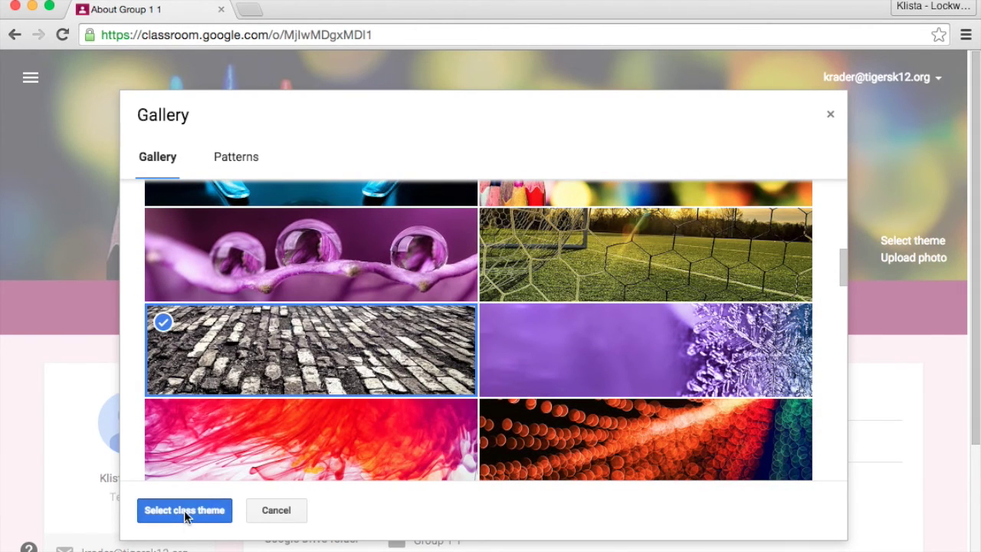
{"action": "left_click", "coordinate": [184, 511]}
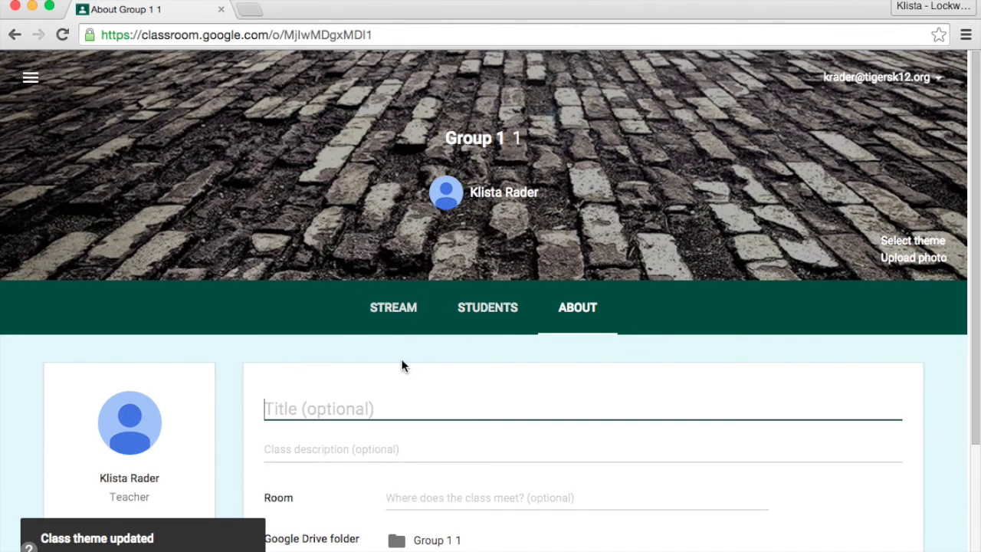
Return to the class stream and look over its contents.
{"action": "left_click", "coordinate": [399, 309]}
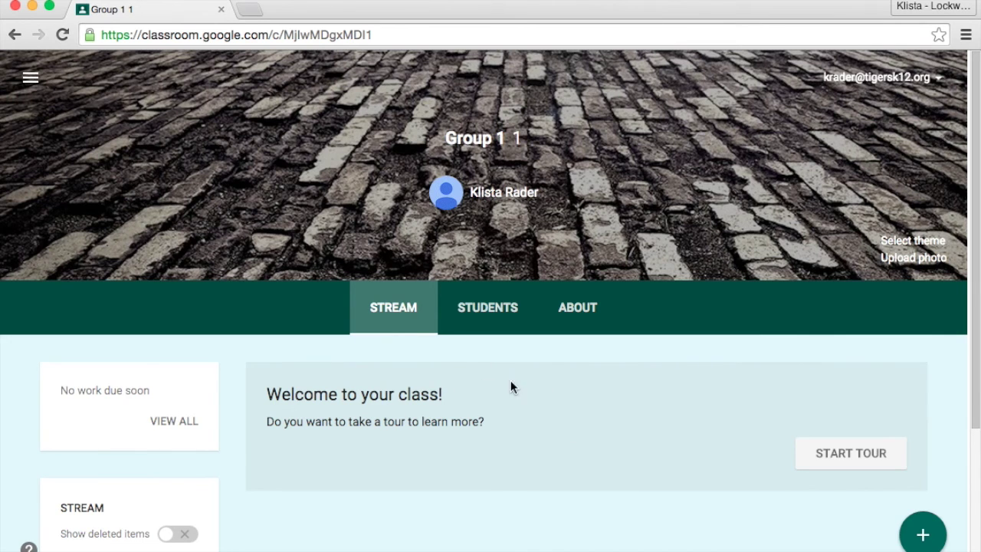
{"action": "scroll", "coordinate": [552, 523], "scroll_direction": "down", "scroll_amount": 3}
{"action": "scroll", "coordinate": [552, 524], "scroll_direction": "up", "scroll_amount": 3}
View the Assignments overview for all classes, checking both the work to review and the reviewed work.
{"action": "left_click", "coordinate": [30, 80]}
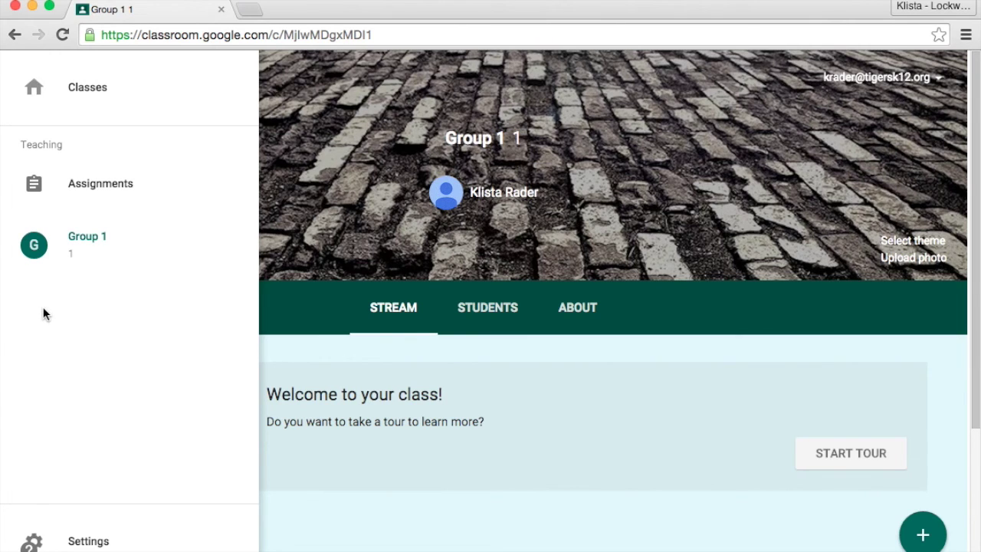
{"action": "left_click", "coordinate": [100, 187]}
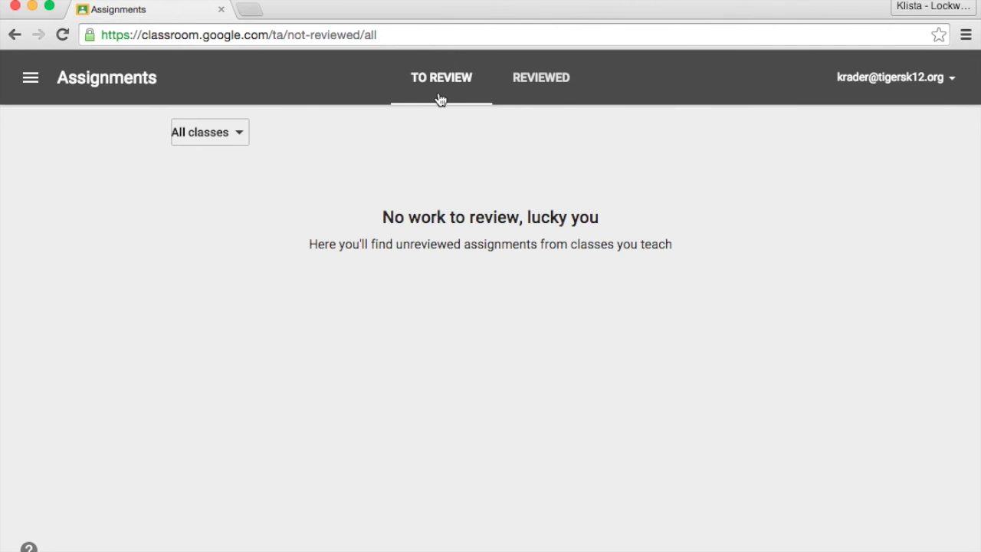
{"action": "left_click", "coordinate": [541, 79]}
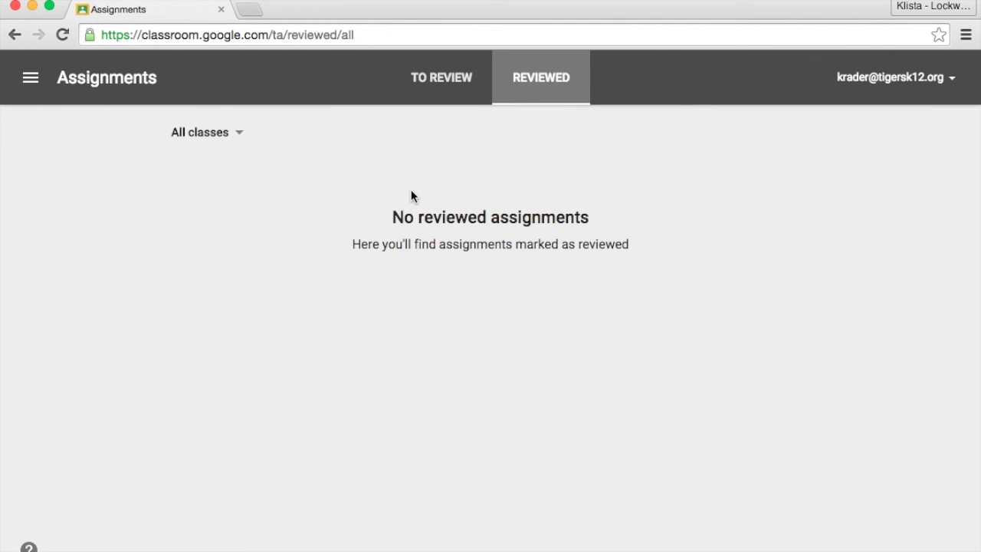
Go to the Classes overview, dismiss the Drive folder tip, reopen the Group 1 class and briefly view the navigation list.
{"action": "left_click", "coordinate": [30, 77]}
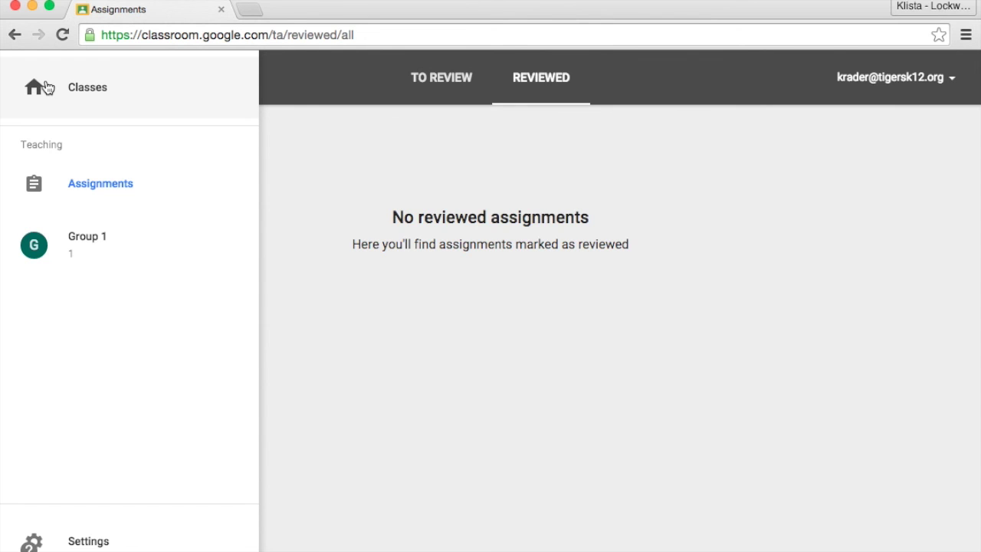
{"action": "left_click", "coordinate": [46, 87]}
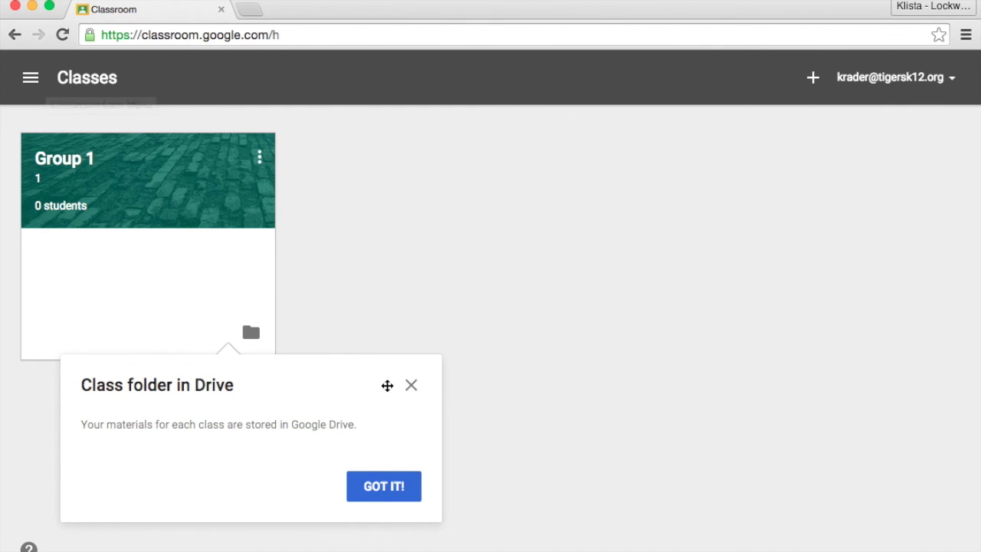
{"action": "left_click", "coordinate": [411, 386]}
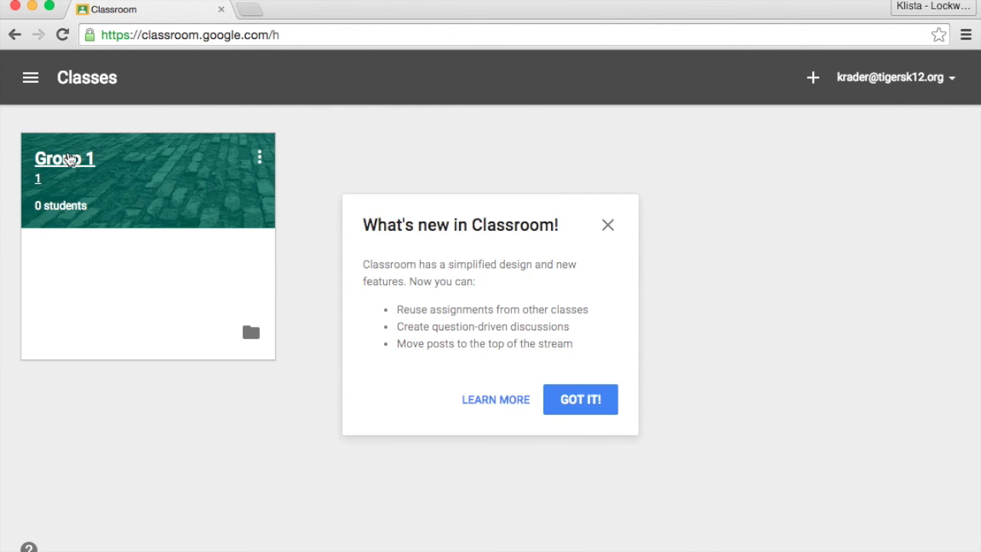
{"action": "left_click", "coordinate": [68, 159]}
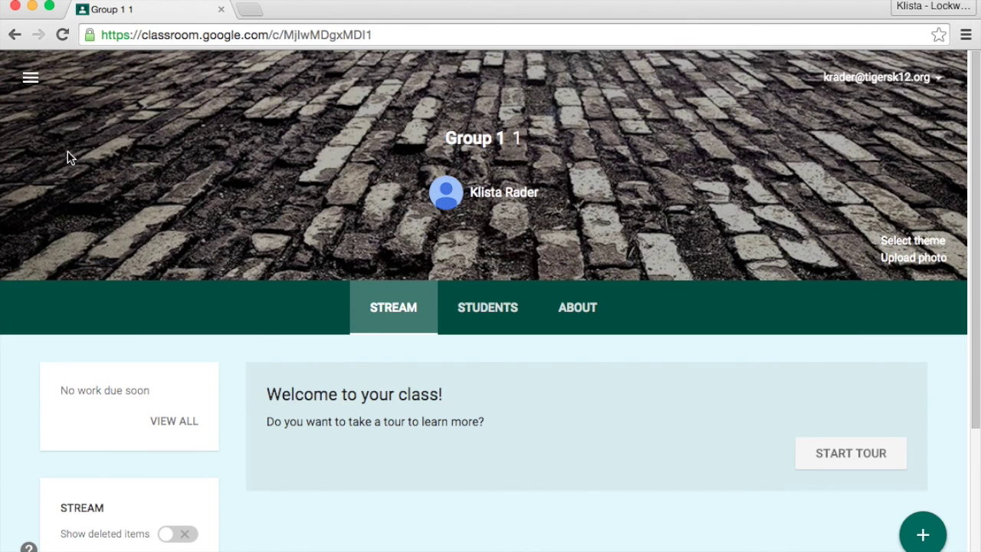
{"action": "left_click", "coordinate": [30, 78]}
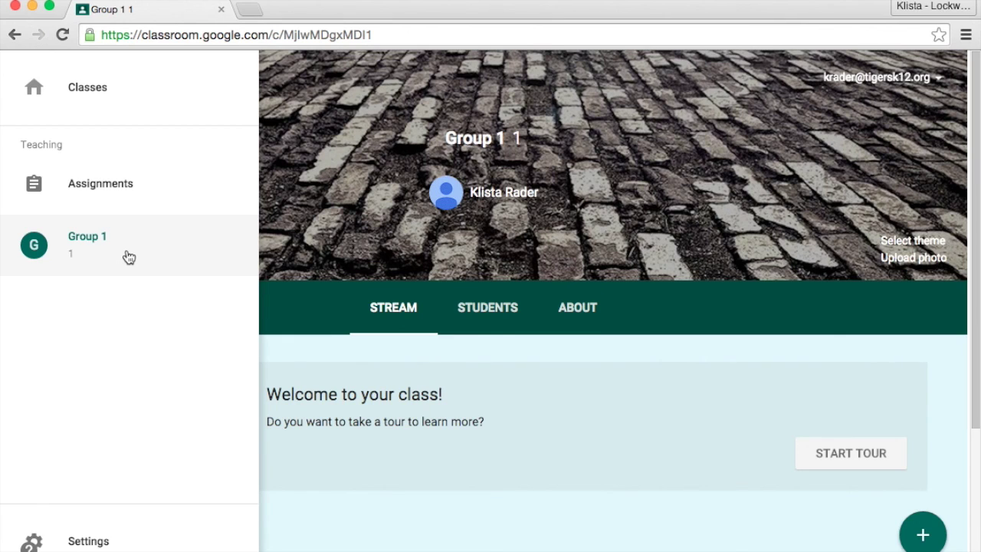
{"action": "left_click", "coordinate": [697, 329]}
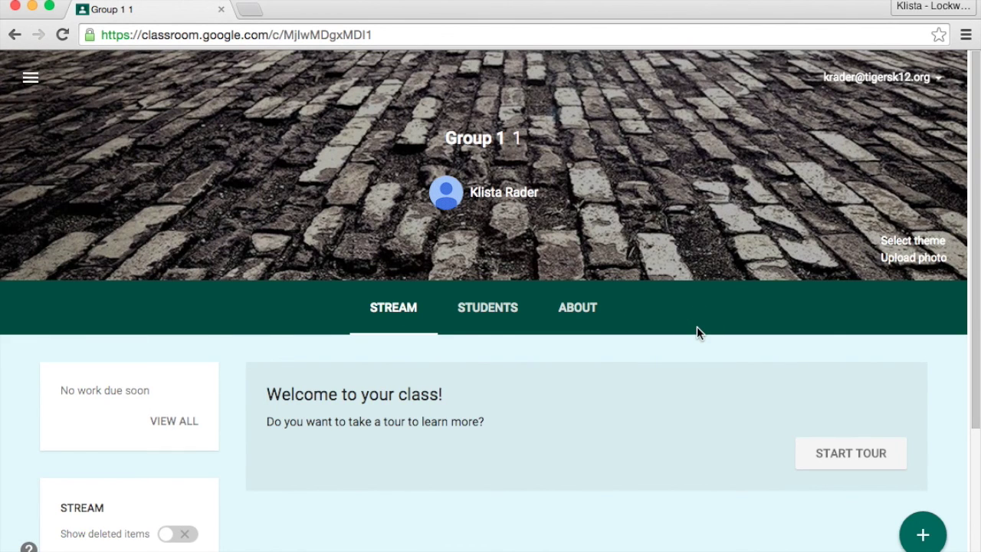